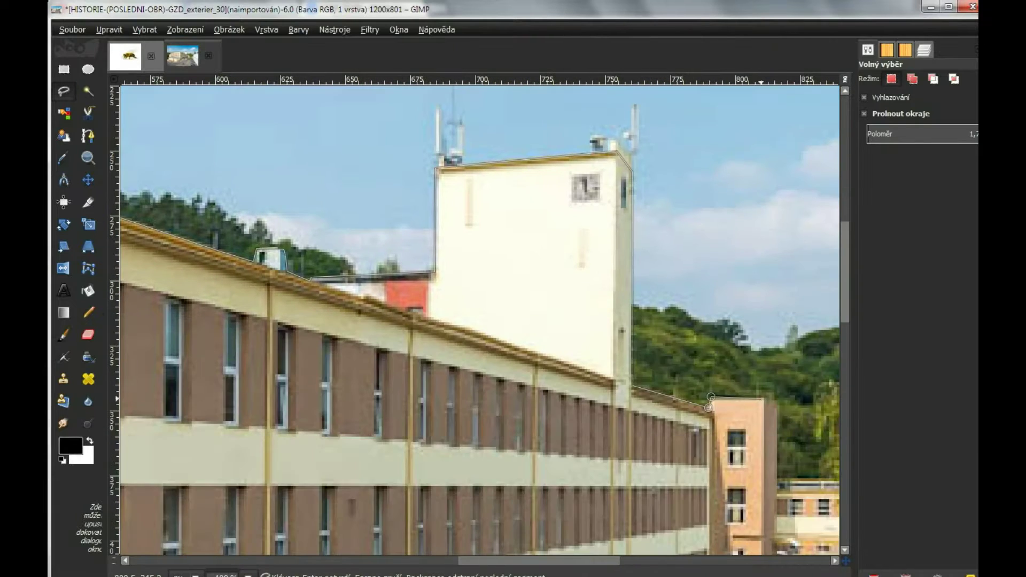
# - Outline and delete the sky, right-hand trees and white building to transparency
pyautogui.click(776, 400)
pyautogui.press('-')
pyautogui.press('-')
pyautogui.press('-')
pyautogui.press('-')
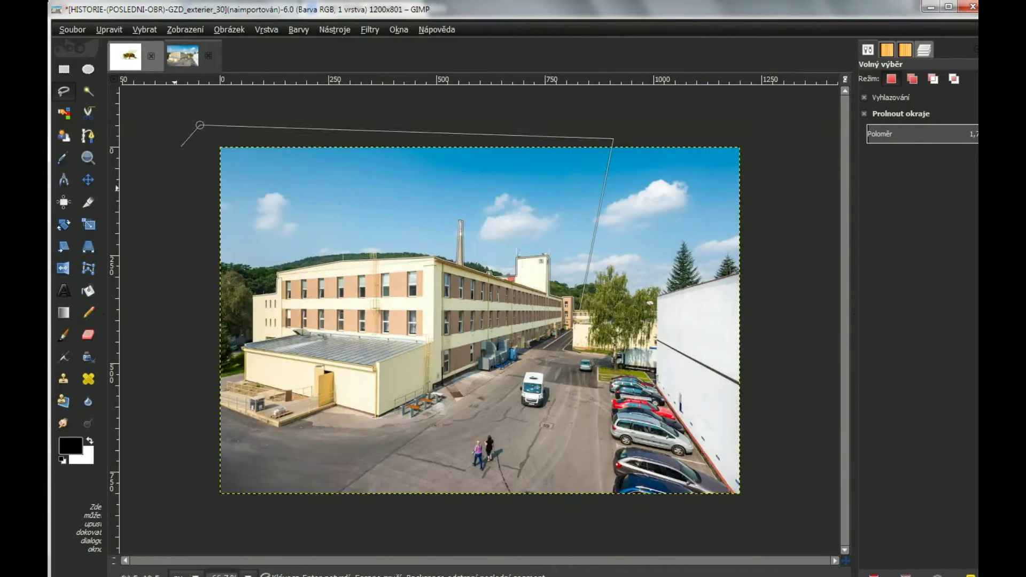
pyautogui.press('Return')
pyautogui.press('Delete')
pyautogui.press('Return')
pyautogui.press('Delete')
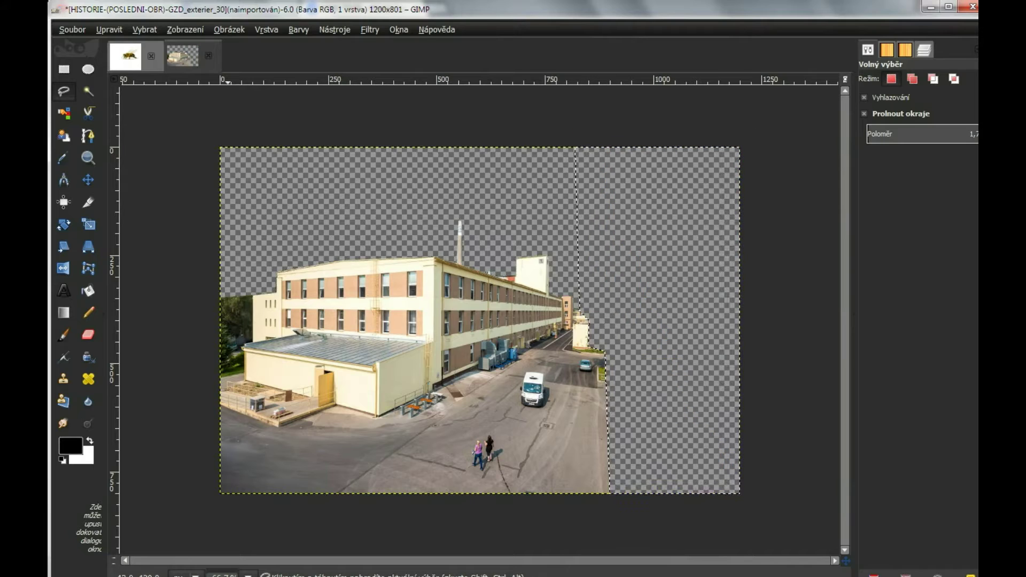
# - Outline the building's left edge and shift the cut-out factory higher in the frame
pyautogui.press('+')
pyautogui.press('+')
pyautogui.press('+')
pyautogui.click(243, 381)
pyautogui.press('-')
pyautogui.press('-')
pyautogui.press('-')
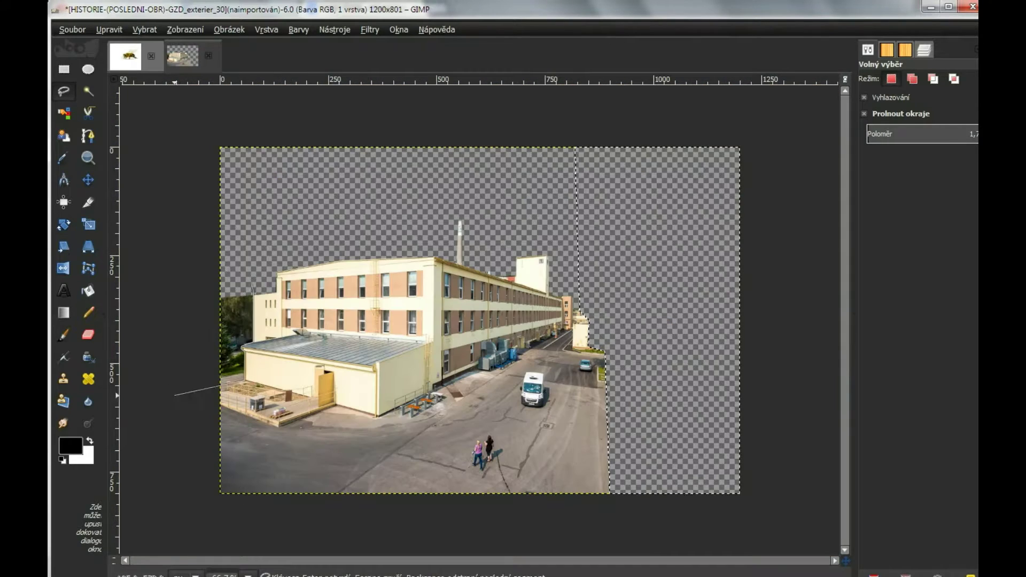
pyautogui.press('m')
pyautogui.moveTo(406, 342); pyautogui.dragTo(401, 252)
# - At 200% zoom, clone asphalt over the two people on the street
pyautogui.press('c')
pyautogui.click(248, 575)
pyautogui.click(241, 439)
pyautogui.moveTo(481, 225); pyautogui.dragTo(391, 198)
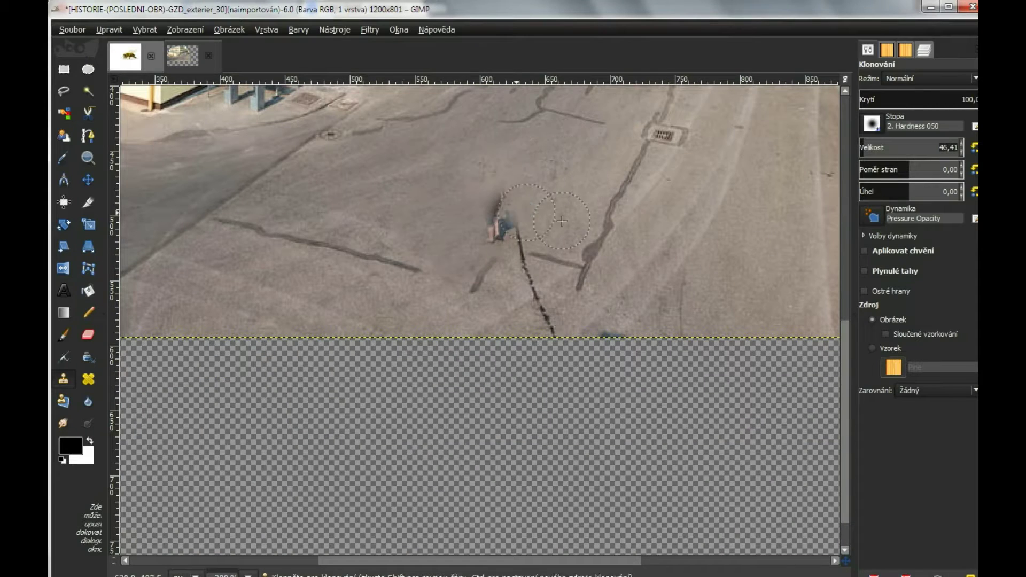
# - Clone over the van with a smaller brush and reveal rubble and asphalt below the factory
pyautogui.click(248, 575)
pyautogui.click(241, 417)
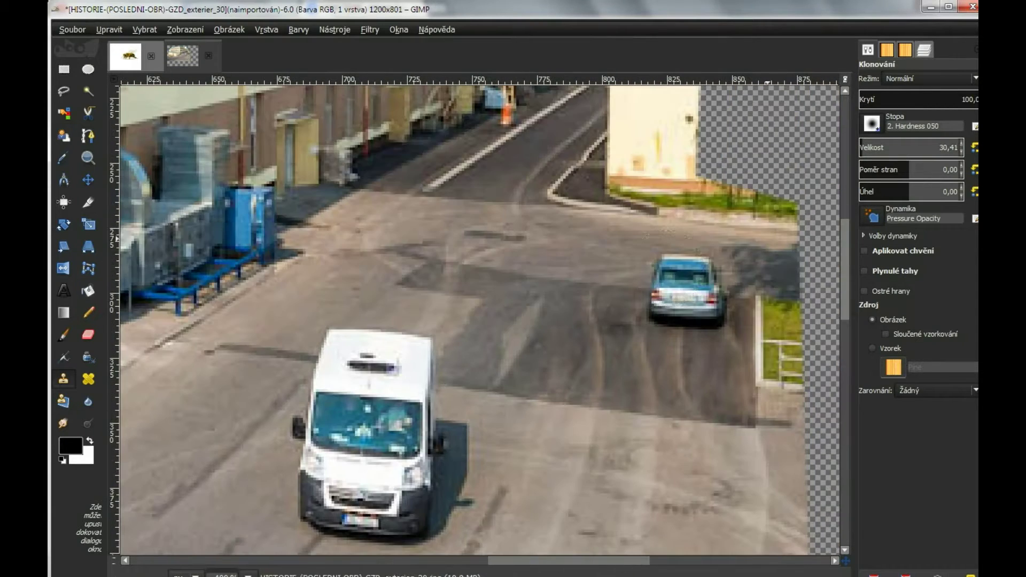
pyautogui.scroll(-5, 391, 337)
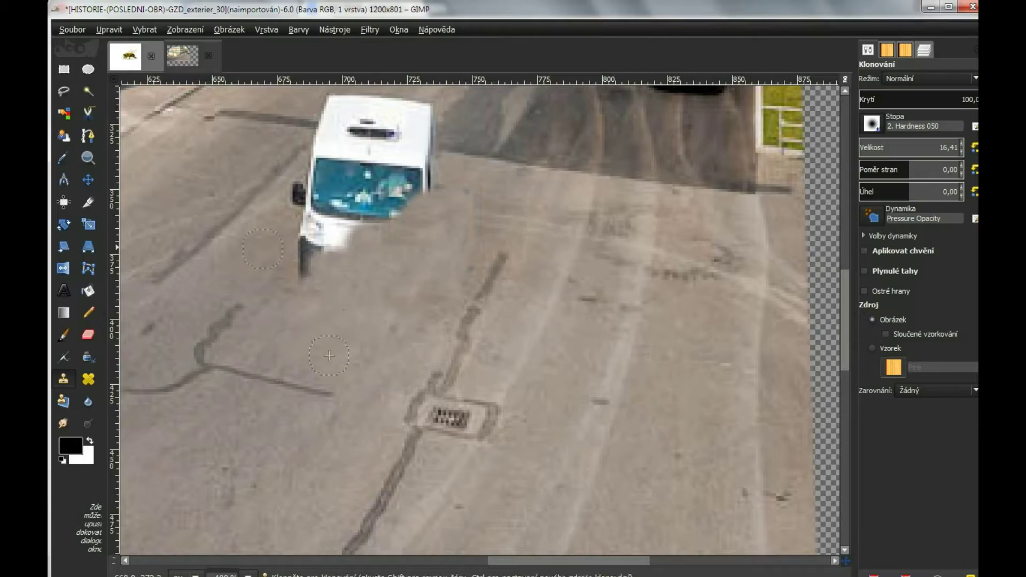
pyautogui.scroll(5, 254, 472)
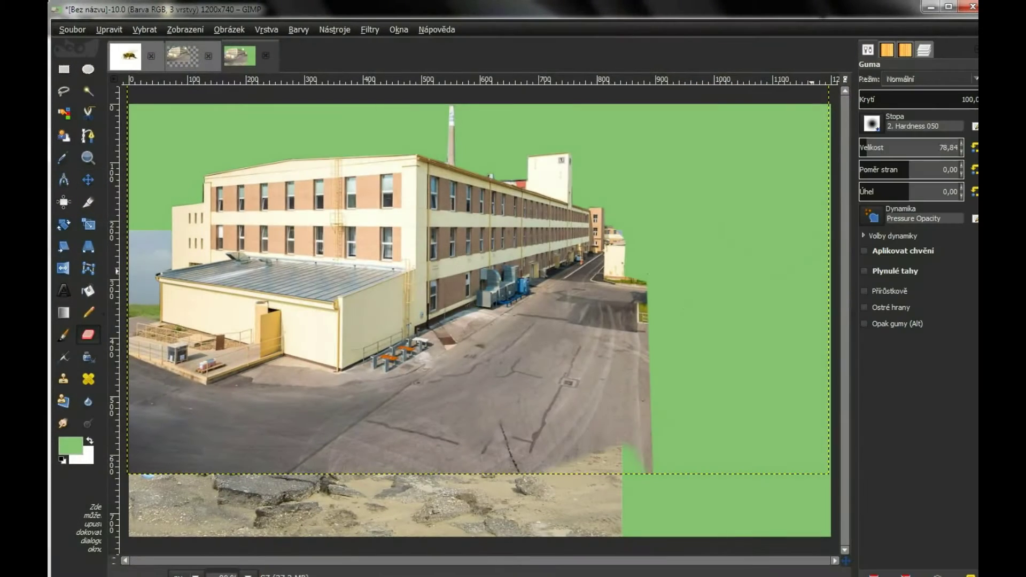
pyautogui.moveTo(615, 332)
pyautogui.mouseDown()
pyautogui.moveTo(427, 406)
pyautogui.moveTo(161, 428)
pyautogui.mouseUp()
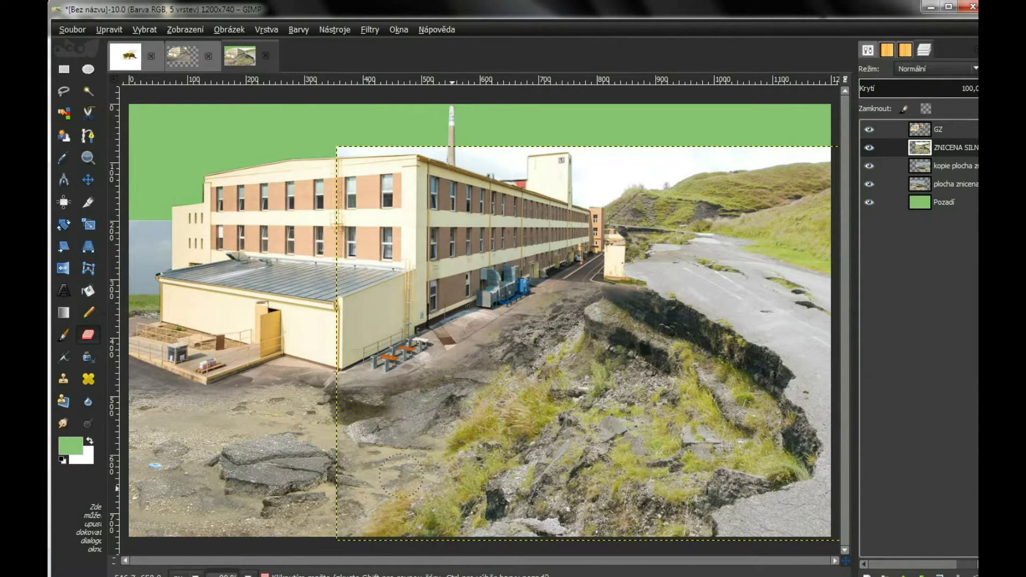
# - Erase the grass to expose cracked ground, then select the GZ and destroyed-road layers
pyautogui.moveTo(401, 476); pyautogui.dragTo(703, 436)
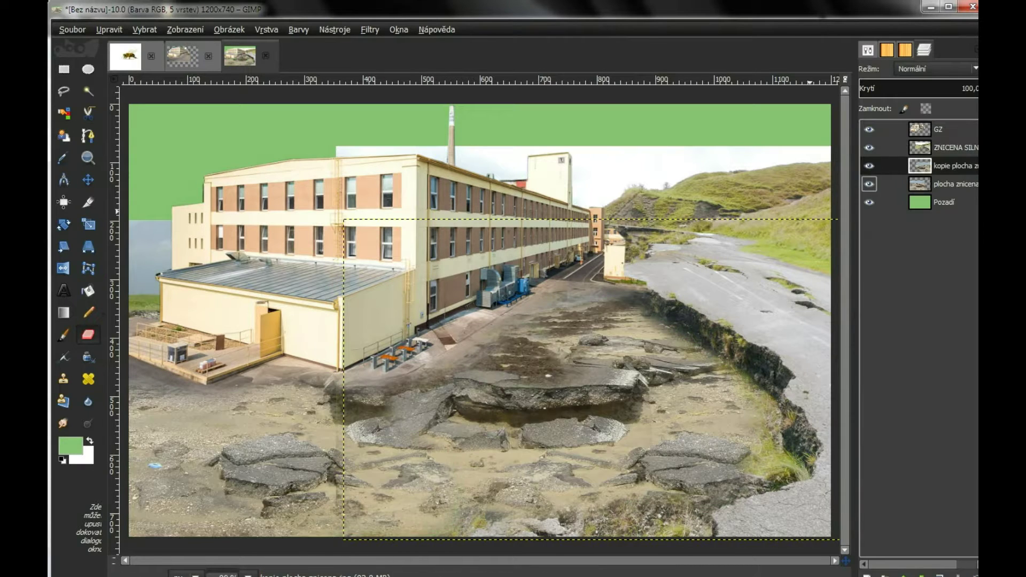
pyautogui.click(946, 130)
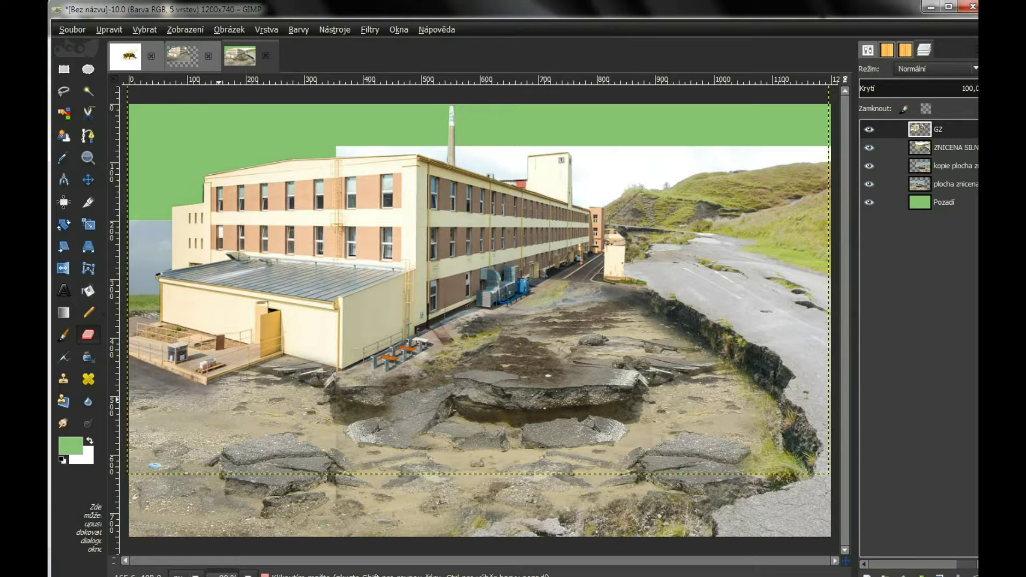
pyautogui.click(946, 148)
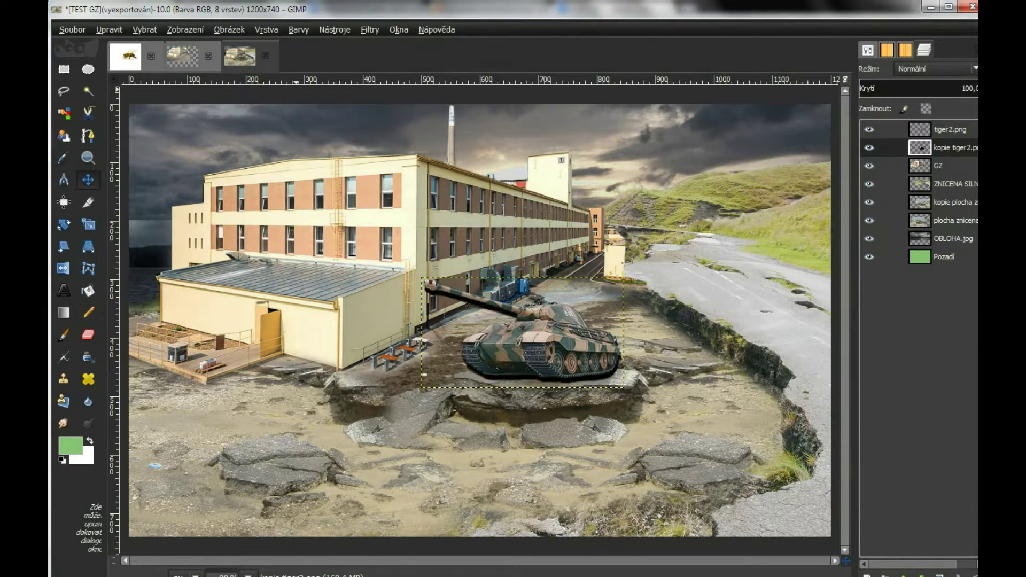
# - Set the view to 100% zoom while placing the stormy sky and tank
pyautogui.press('1')
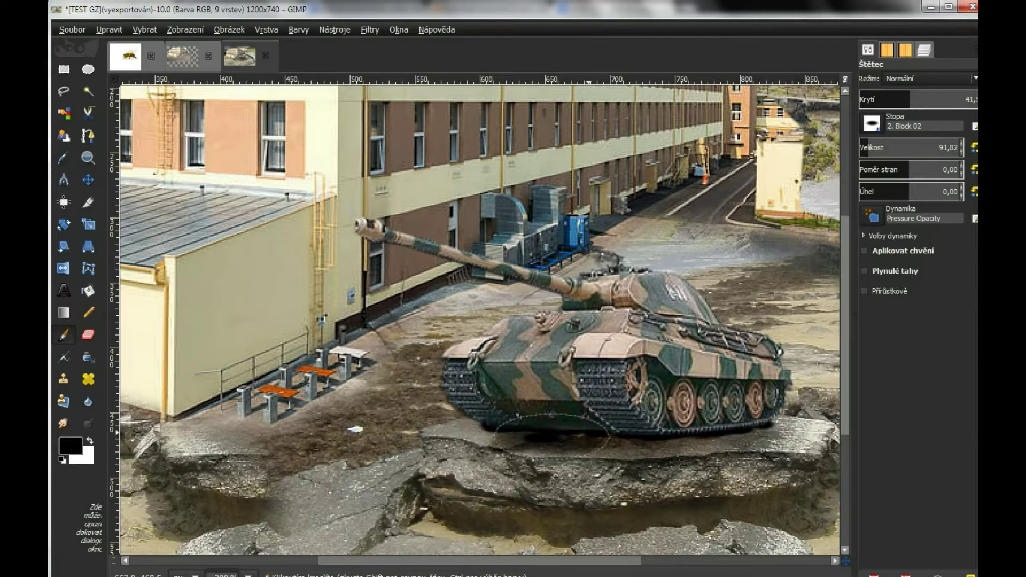
# - Paint a shadow under the tank and soften it with the eraser
pyautogui.moveTo(470, 430)
pyautogui.mouseDown()
pyautogui.moveTo(770, 438)
pyautogui.moveTo(475, 454)
pyautogui.mouseUp()
pyautogui.hotkey('shift', 'e')
pyautogui.hotkey('ctrl', 'shift', 'j')
# - Open the Tiger tanks photo as a layer and scale it to 400
pyautogui.hotkey('alt', 's')
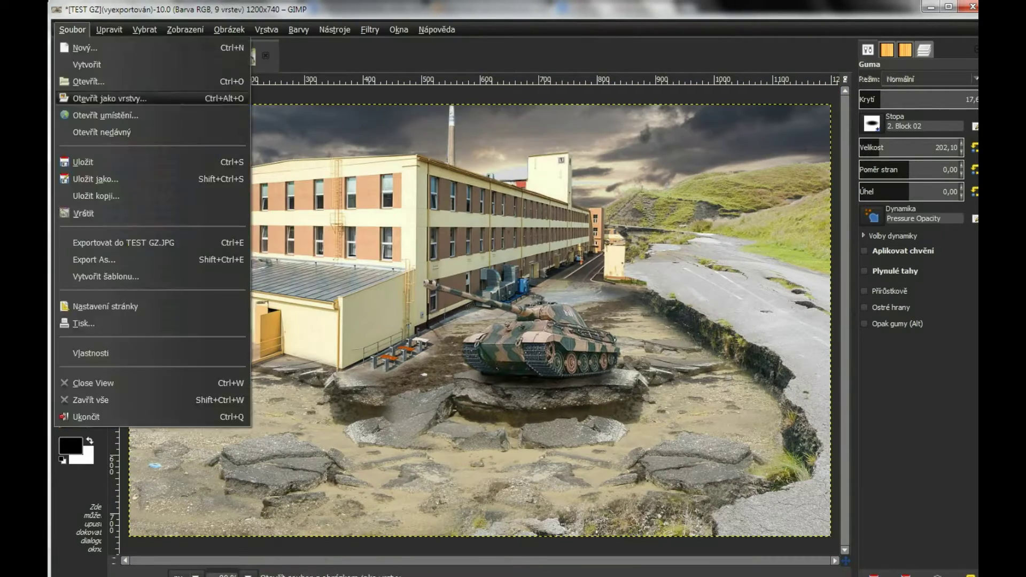
pyautogui.hotkey('ctrl', 'alt', 'o')
pyautogui.press('Return')
pyautogui.write('400')
pyautogui.press('Return')
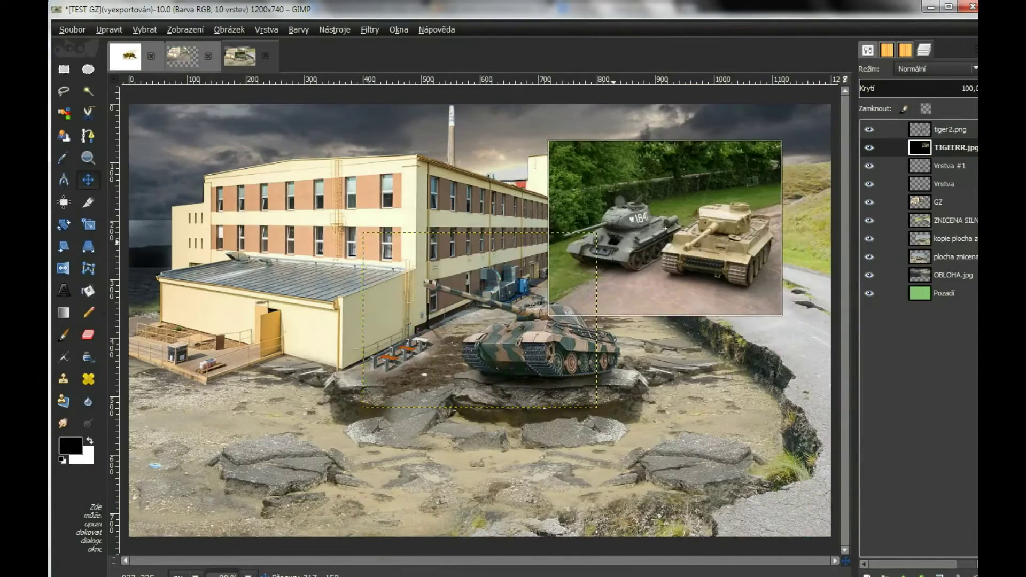
# - Outline the Tiger tank at 400% and paste it as a new layer, hiding the photo
pyautogui.press('f')
pyautogui.click(227, 576)
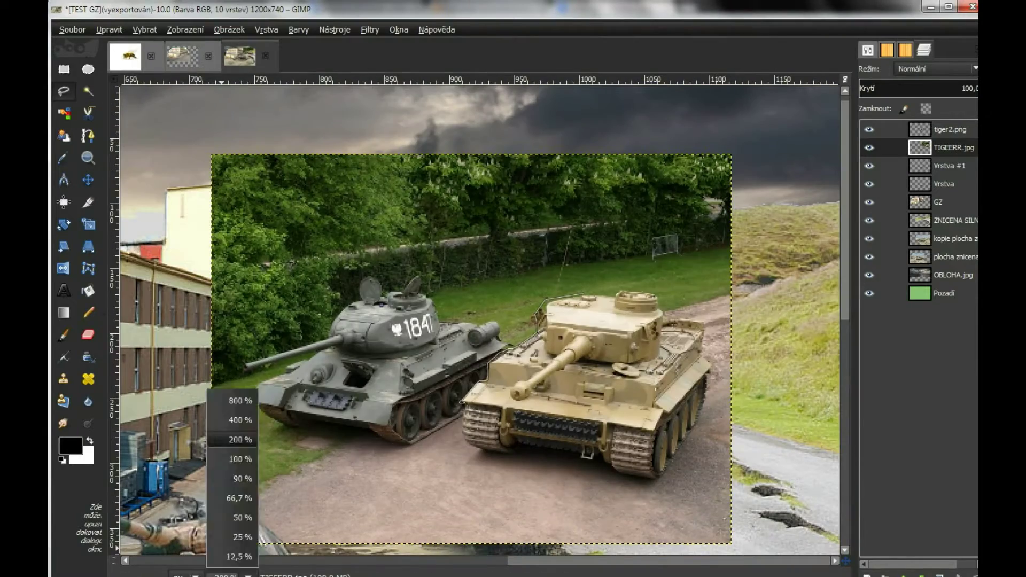
pyautogui.click(241, 415)
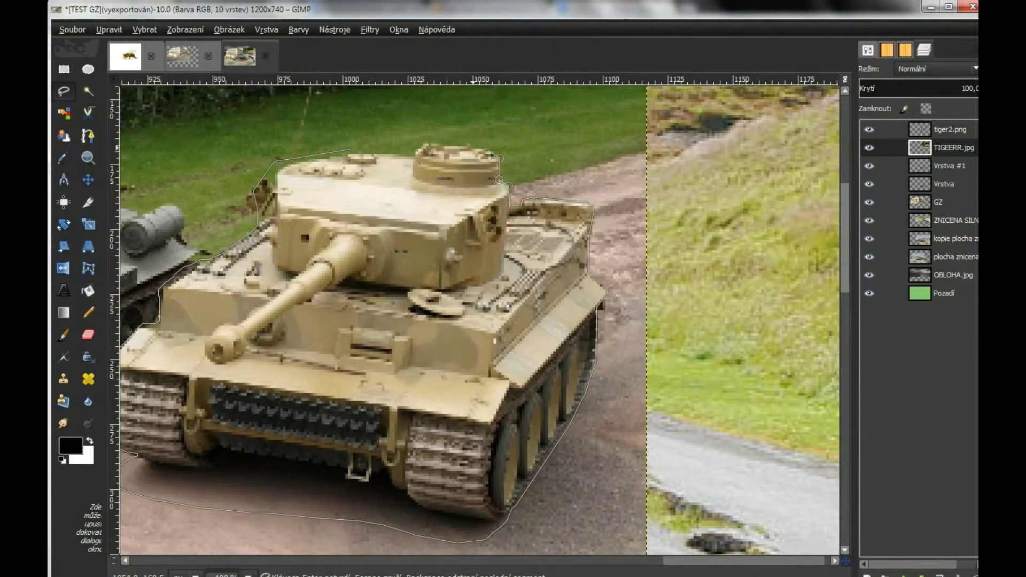
pyautogui.hotkey('ctrl', 'c')
pyautogui.hotkey('ctrl', 'v')
pyautogui.hotkey('shift', 'ctrl', 'n')
pyautogui.hotkey('shift', 'ctrl', 'j')
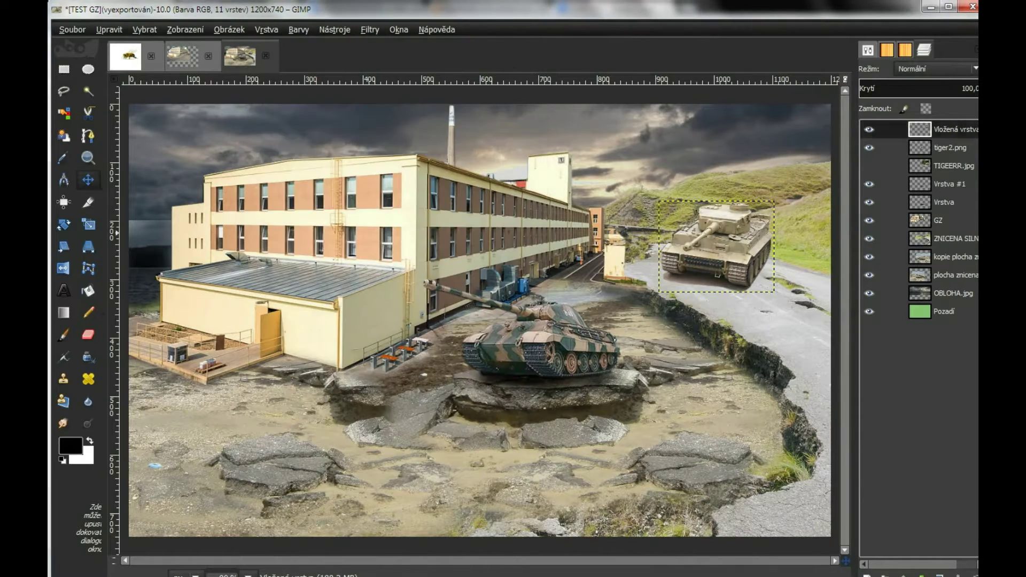
# - Move the Tiger tank onto the right-hand road and shrink it to 115
pyautogui.press('m')
pyautogui.moveTo(695, 264); pyautogui.dragTo(697, 214)
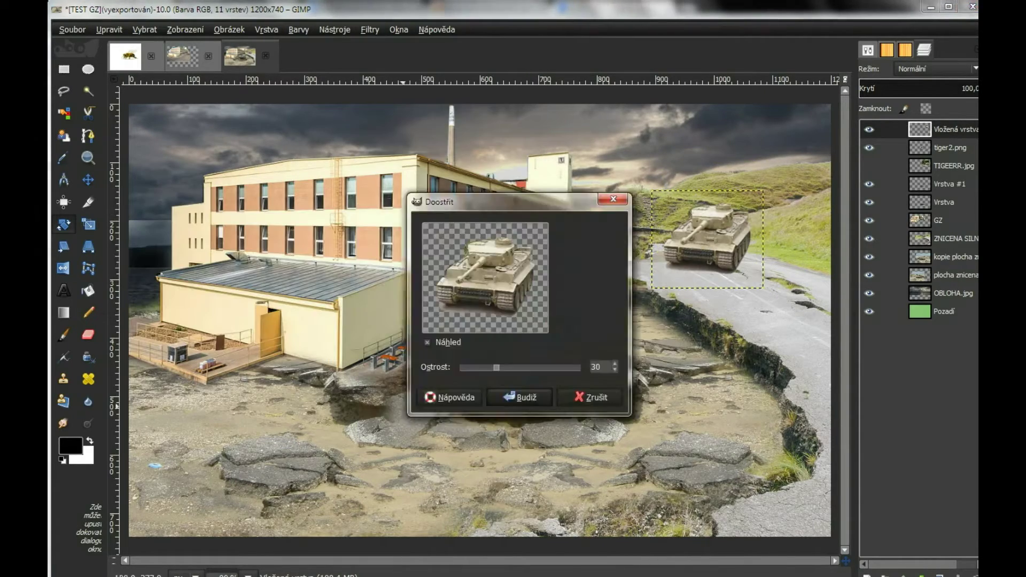
pyautogui.write('115')
pyautogui.press('Return')
pyautogui.scroll(3, 677, 190)
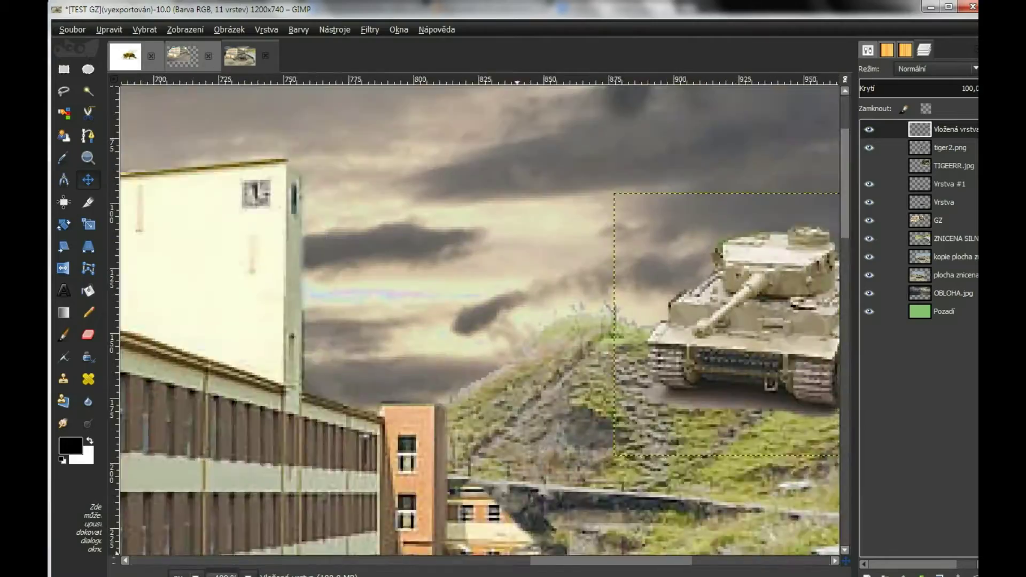
pyautogui.scroll(2, 676, 190)
pyautogui.hotkey('shift', 'e')
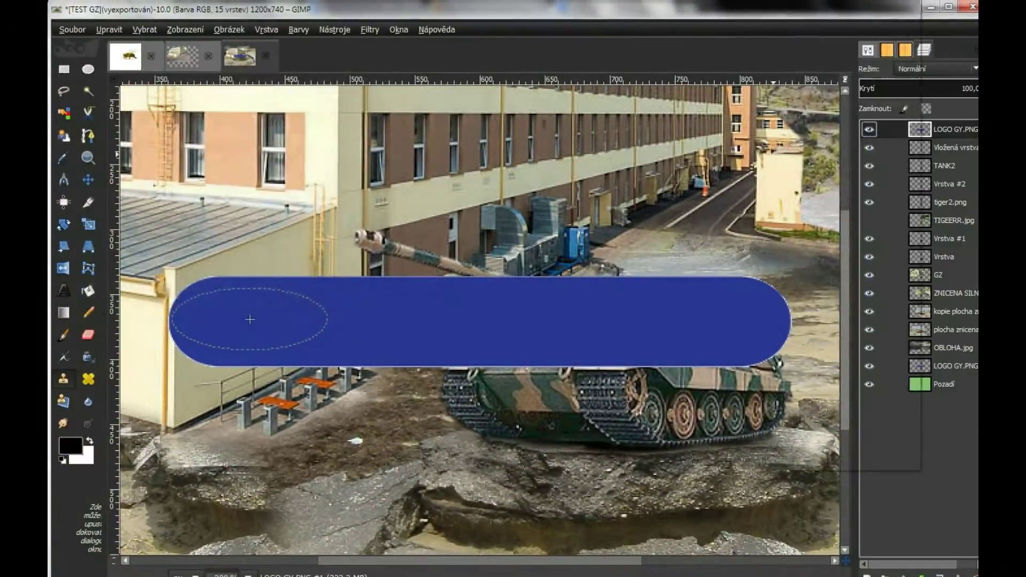
# - Create a text box over the blue bar of the GW War Media sign
pyautogui.press('t')
pyautogui.moveTo(159, 253); pyautogui.dragTo(815, 389)
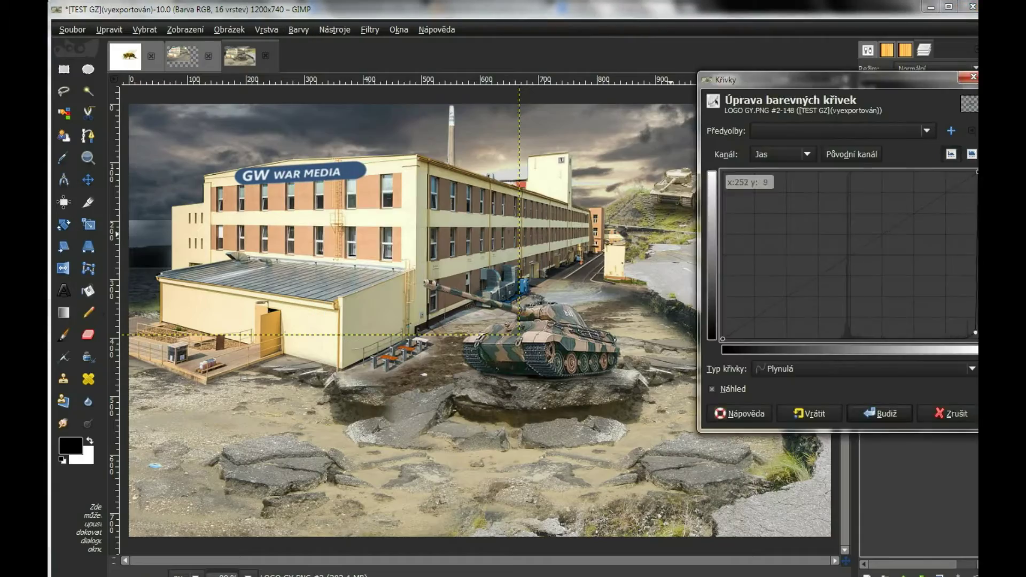
pyautogui.press('2')
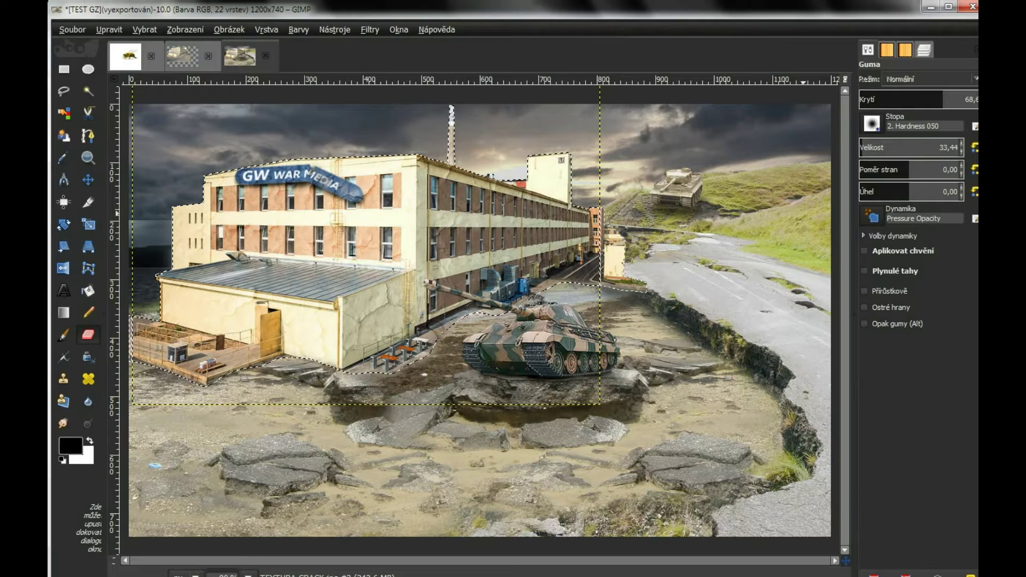
# - Airbrush soft dark shading over the factory and set that layer to Overlay mode
pyautogui.moveTo(452, 198)
pyautogui.mouseDown()
pyautogui.moveTo(374, 241)
pyautogui.moveTo(214, 241)
pyautogui.moveTo(240, 299)
pyautogui.moveTo(548, 185)
pyautogui.mouseUp()
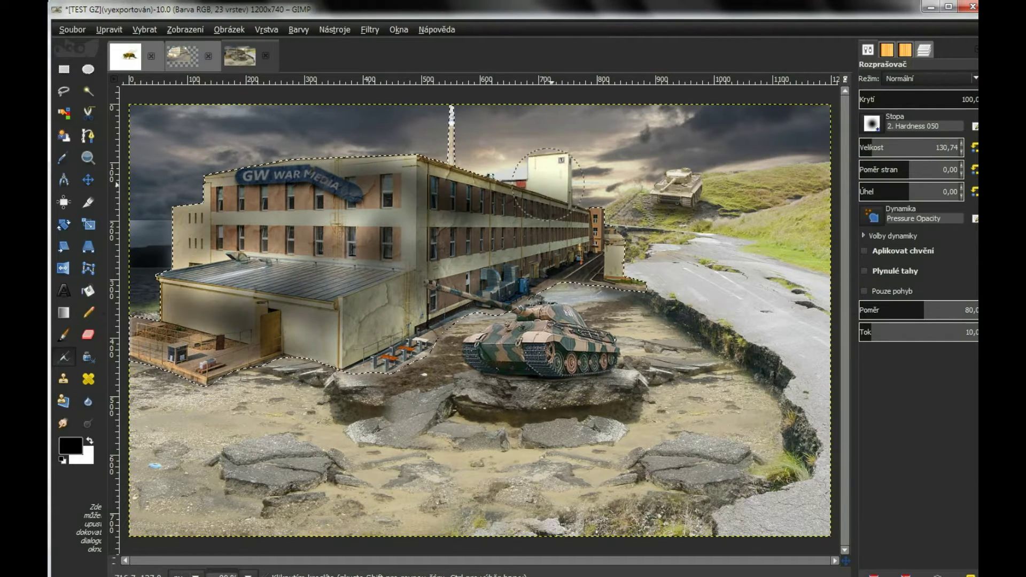
pyautogui.click(924, 49)
pyautogui.click(941, 69)
pyautogui.click(930, 214)
pyautogui.rightClick(918, 129)
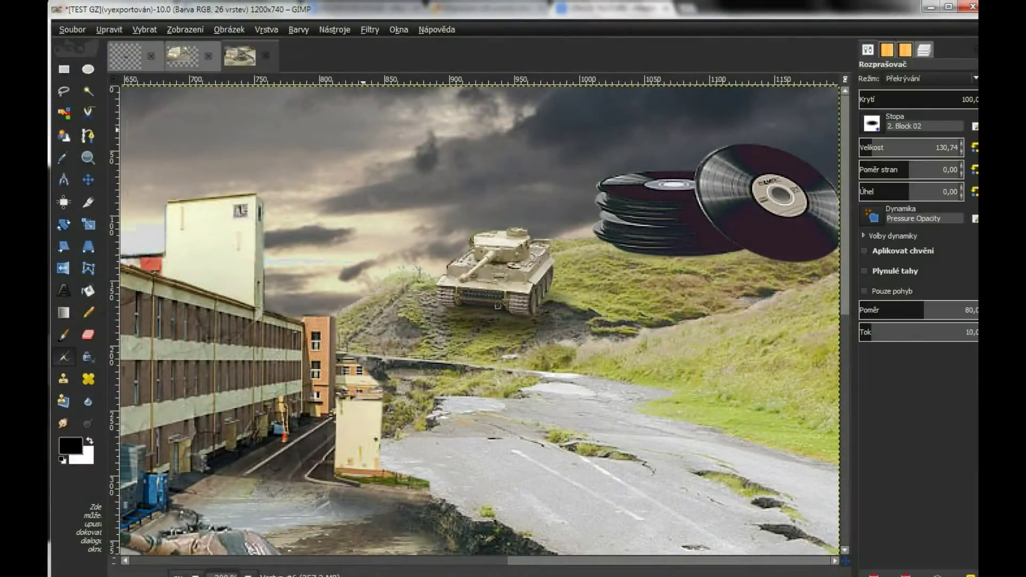
# - Paint shadows beneath the records and tank, with the layer set to Overlay at 46.8 opacity
pyautogui.click(924, 49)
pyautogui.moveTo(670, 247); pyautogui.dragTo(789, 271)
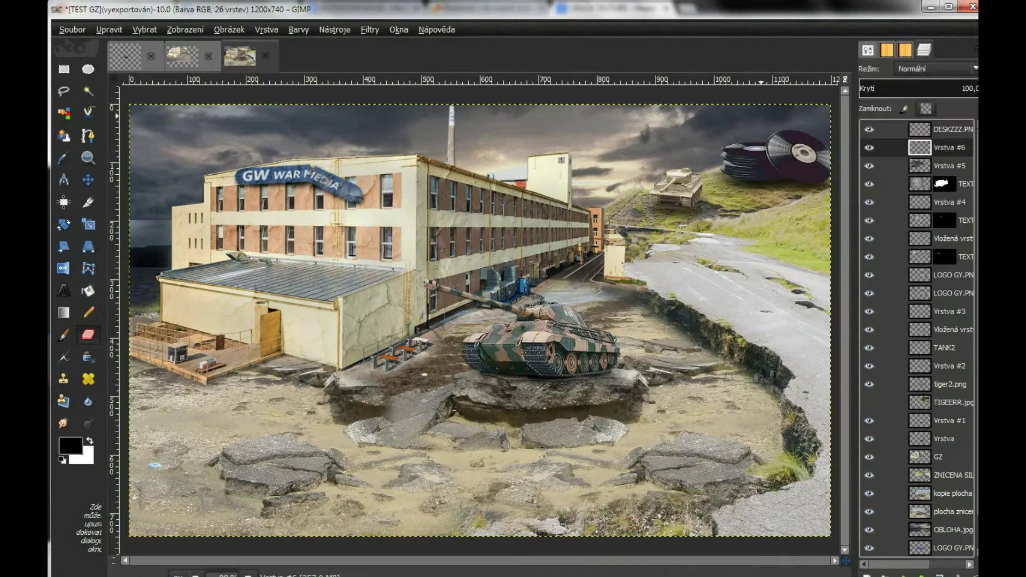
pyautogui.moveTo(592, 394); pyautogui.dragTo(580, 363)
pyautogui.moveTo(387, 313)
pyautogui.mouseDown()
pyautogui.moveTo(470, 289)
pyautogui.moveTo(534, 240)
pyautogui.moveTo(615, 278)
pyautogui.mouseUp()
pyautogui.click(935, 68)
pyautogui.click(916, 89)
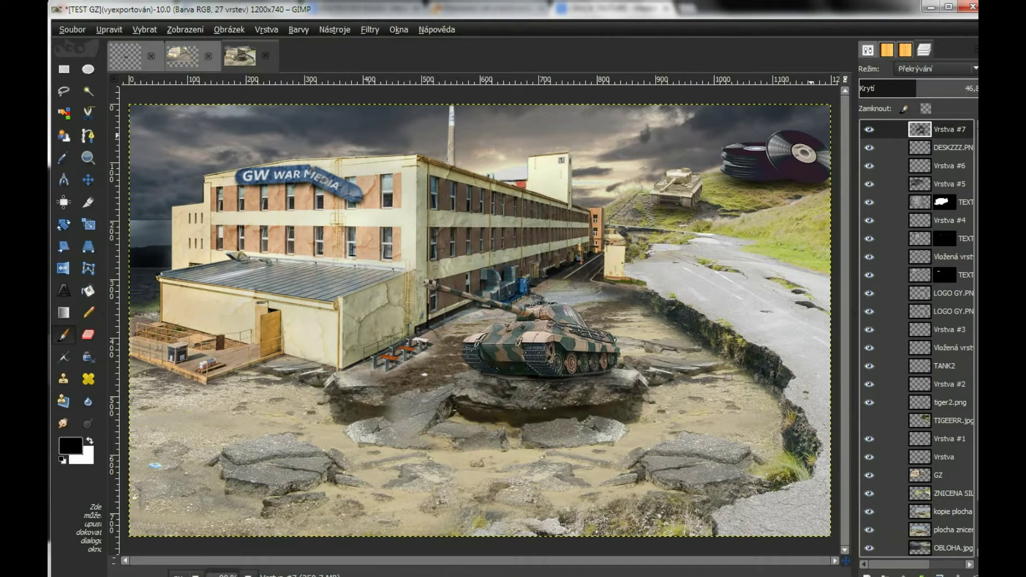
pyautogui.hotkey('shift', 'e')
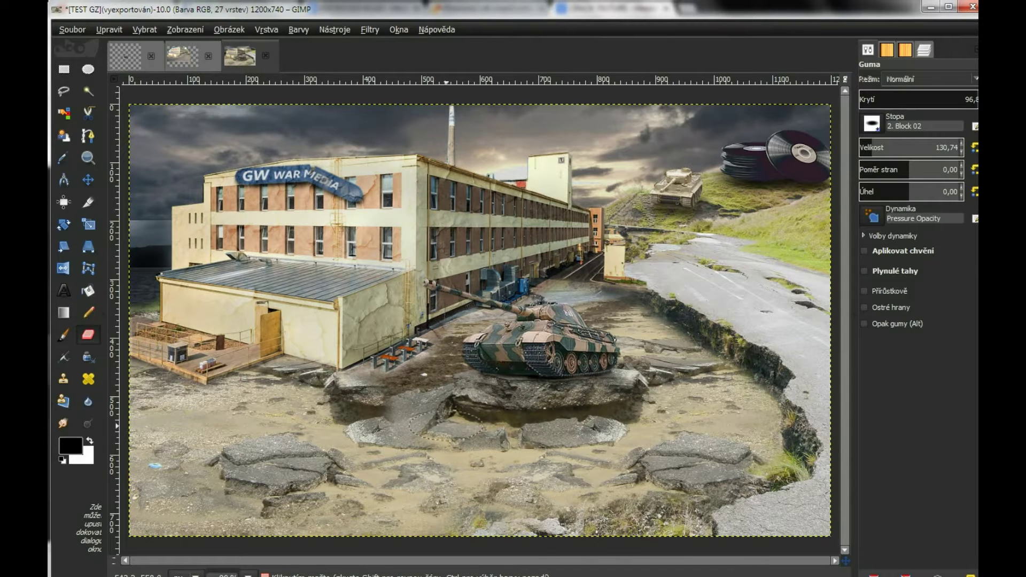
# - Create a new shadow layer and paint black strokes along the crater edge
pyautogui.hotkey('shift', 'ctrl', 'n')
pyautogui.press('Return')
pyautogui.press('p')
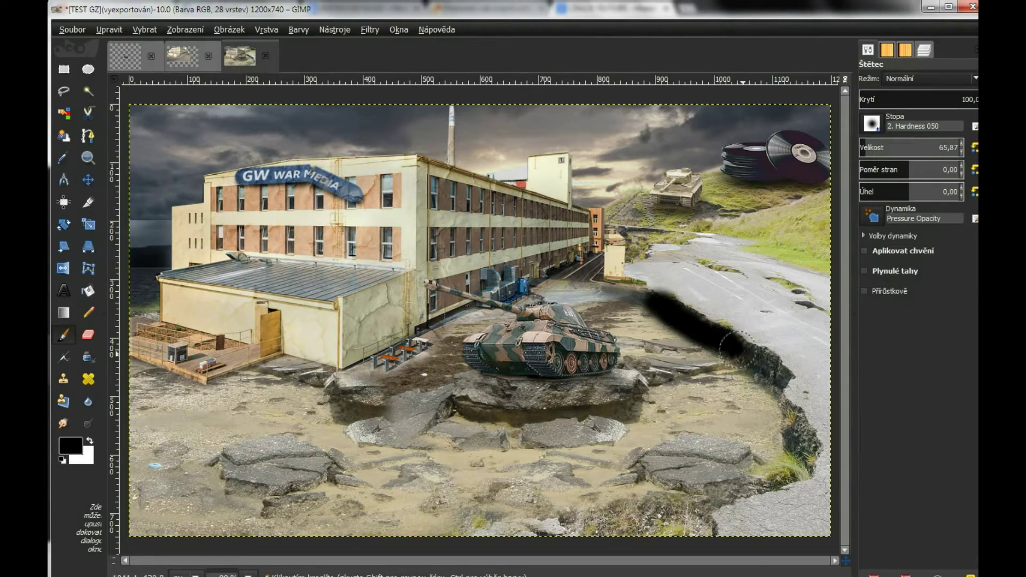
pyautogui.moveTo(512, 417); pyautogui.dragTo(449, 426)
pyautogui.scroll(3, 449, 426)
pyautogui.hscroll(-5, 506, 342)
pyautogui.moveTo(236, 438); pyautogui.dragTo(342, 502)
# - Paint black shadow strokes around both tanks and along the left edge
pyautogui.hscroll(10, 428, 321)
pyautogui.moveTo(447, 401); pyautogui.dragTo(647, 428)
pyautogui.moveTo(466, 369); pyautogui.dragTo(633, 391)
pyautogui.hotkey('shift', 'ctrl', 'j')
pyautogui.moveTo(620, 230); pyautogui.dragTo(663, 231)
pyautogui.moveTo(698, 214); pyautogui.dragTo(749, 211)
pyautogui.moveTo(131, 364); pyautogui.dragTo(203, 388)
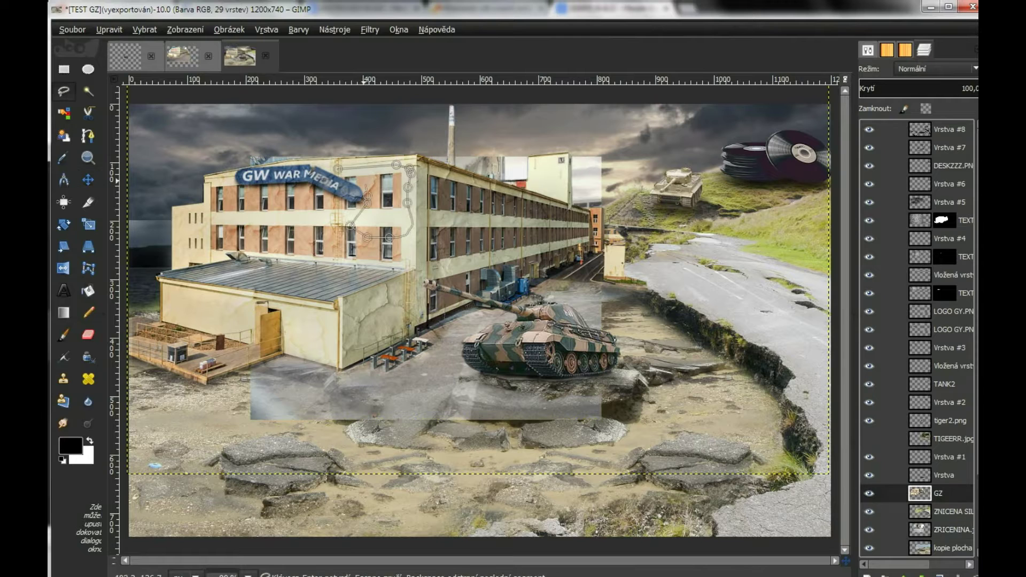
# - Select the rubble layer and move it left and down onto the factory building
pyautogui.click(941, 457)
pyautogui.press('pageup')
pyautogui.press('pageup')
pyautogui.press('pageup')
pyautogui.press('pagedown')
pyautogui.press('pagedown')
pyautogui.press('pagedown')
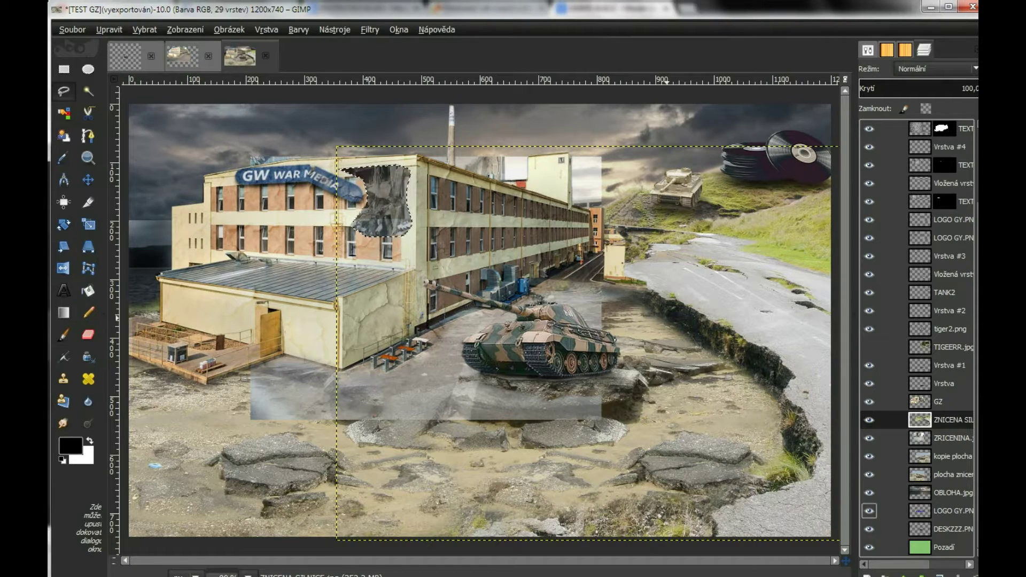
pyautogui.press('m')
pyautogui.moveTo(425, 288); pyautogui.dragTo(374, 311)
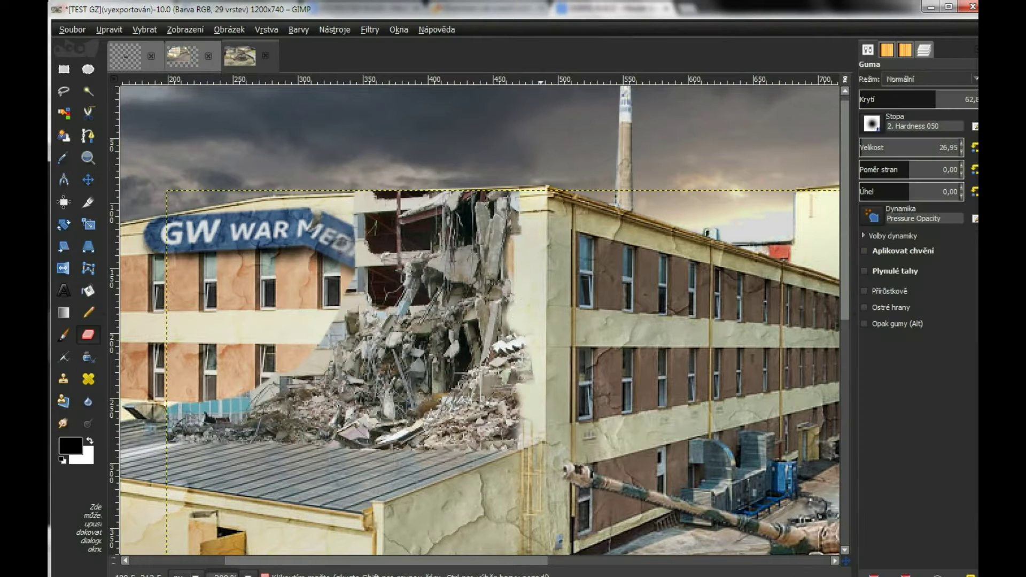
# - Erase rubble covering the sign and along the top of the ruin
pyautogui.moveTo(540, 375)
pyautogui.mouseDown()
pyautogui.moveTo(310, 444)
pyautogui.moveTo(329, 347)
pyautogui.moveTo(364, 257)
pyautogui.moveTo(384, 263)
pyautogui.mouseUp()
pyautogui.moveTo(359, 222)
pyautogui.mouseDown()
pyautogui.moveTo(470, 198)
pyautogui.moveTo(532, 214)
pyautogui.mouseUp()
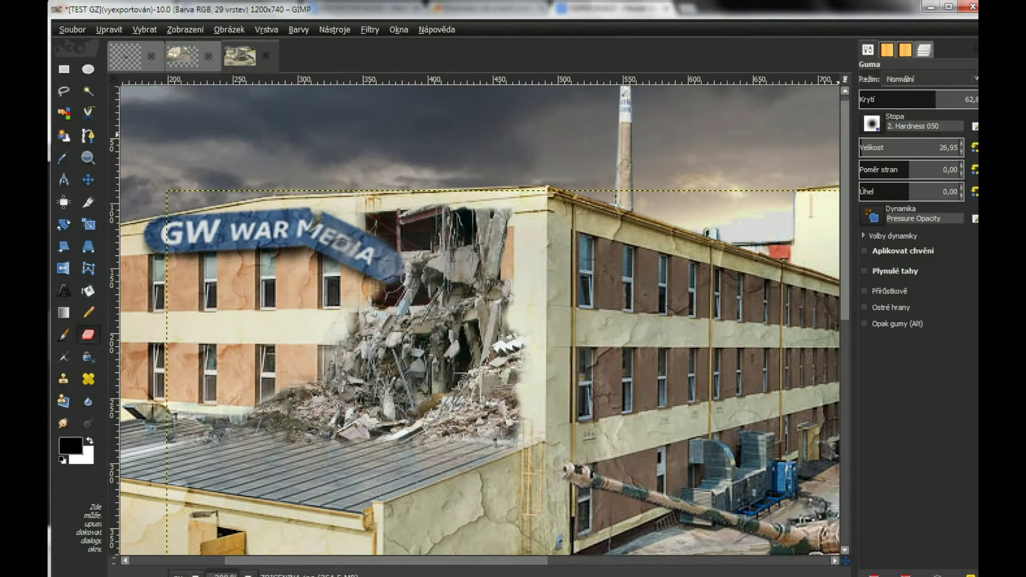
pyautogui.moveTo(344, 210)
pyautogui.mouseDown()
pyautogui.moveTo(406, 230)
pyautogui.moveTo(332, 374)
pyautogui.moveTo(508, 342)
pyautogui.moveTo(503, 395)
pyautogui.mouseUp()
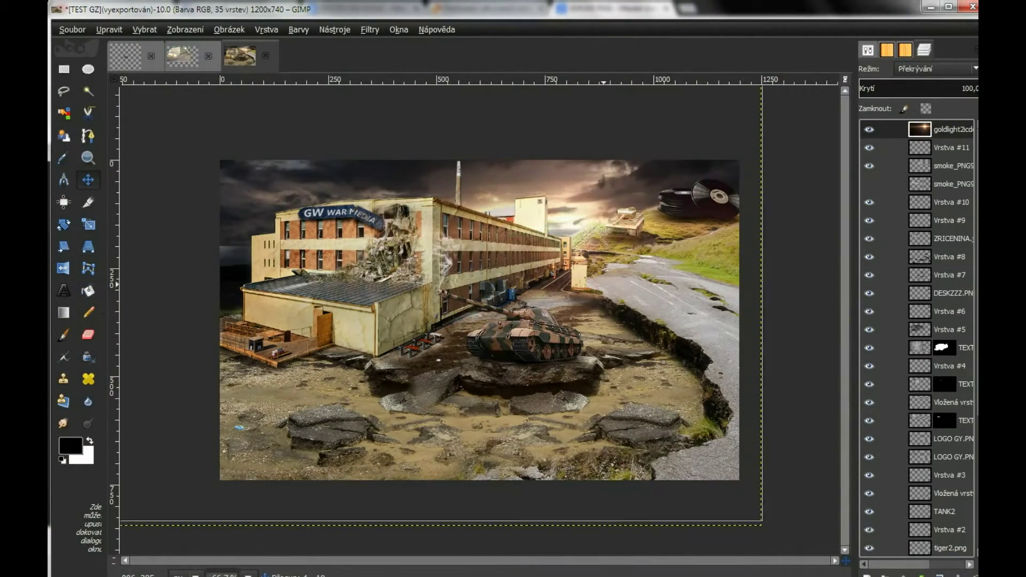
# - Warp the pasted light flare into perspective and tint it with Hue-Saturation
pyautogui.click(298, 29)
pyautogui.click(332, 59)
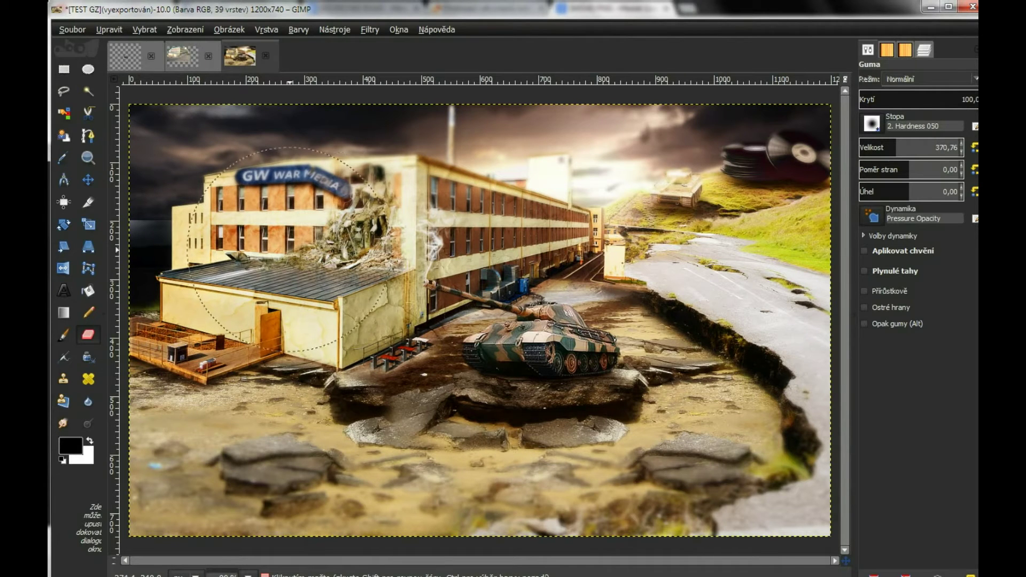
# - Browse the Open Image dialog to the HOTOVO BEROUN folder holding hotovo beroun.png
pyautogui.press('Return')
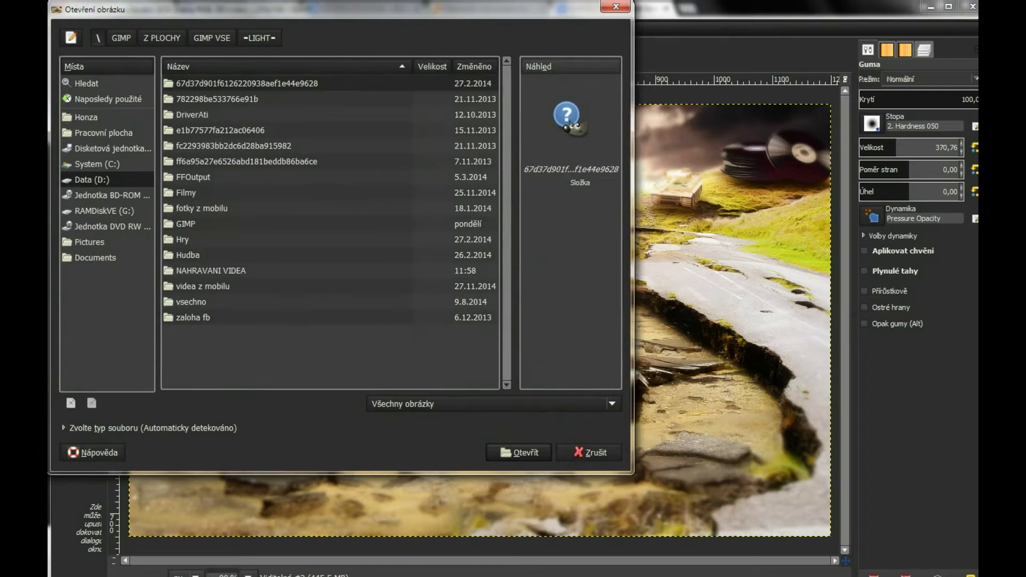
pyautogui.click(162, 38)
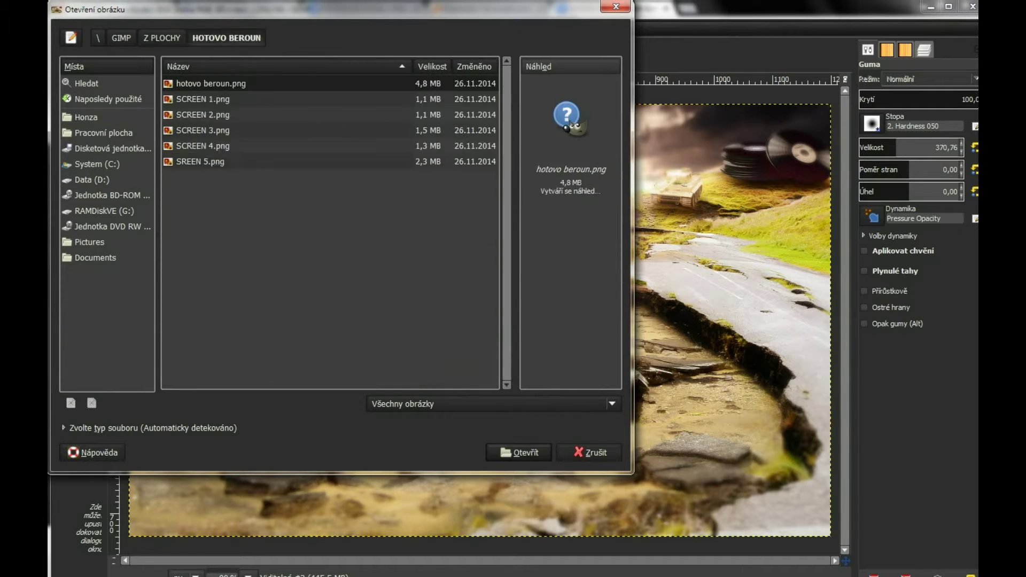